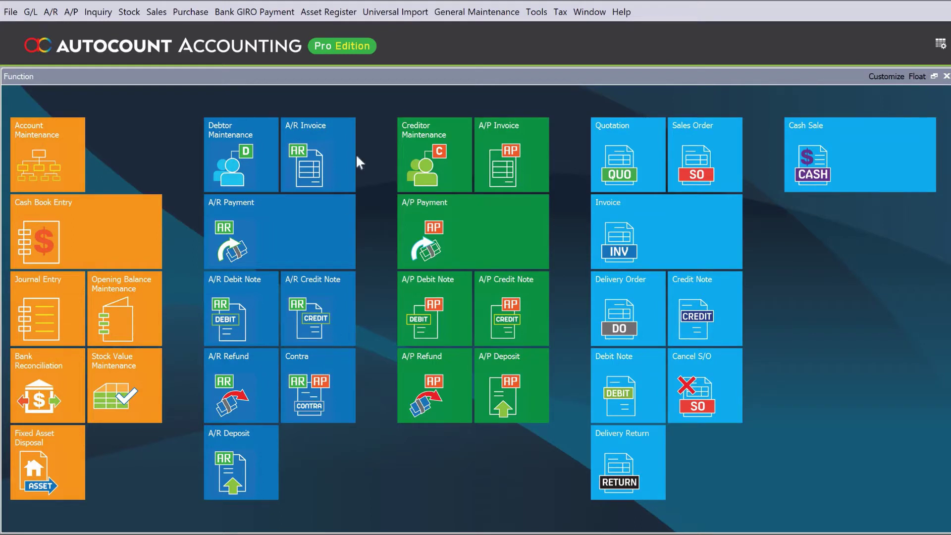
# Start a new currency with code USD, symbol US$ and currency word 'United state Dollar'.
pyautogui.click(497, 13)
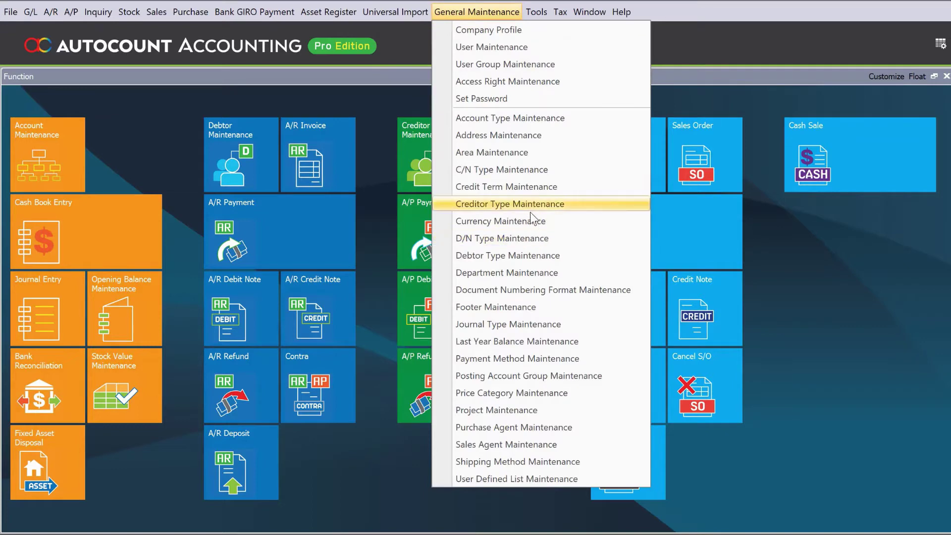
pyautogui.click(530, 221)
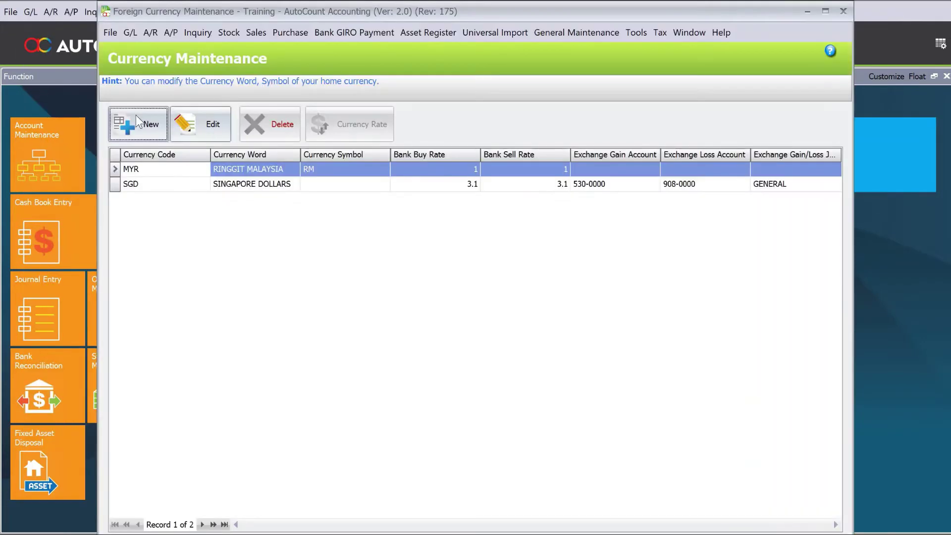
pyautogui.click(133, 121)
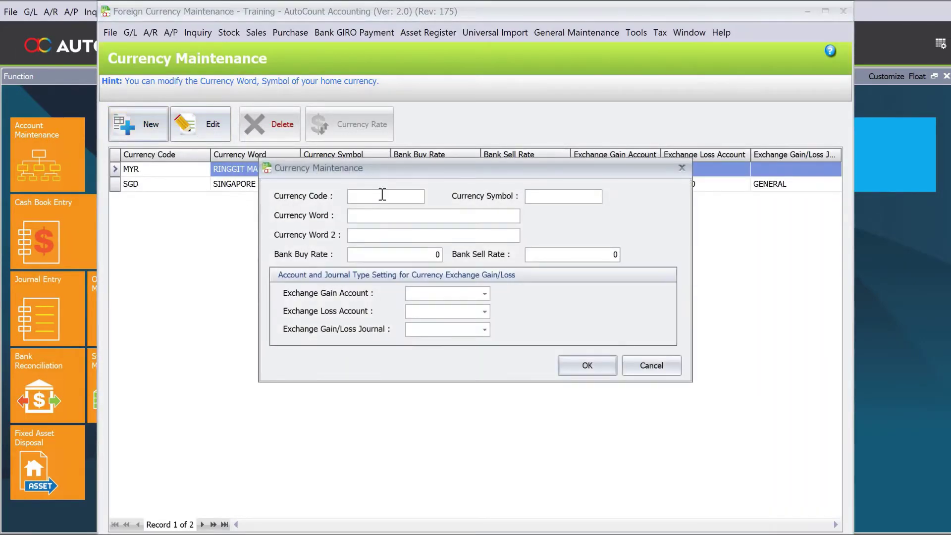
pyautogui.write('us')
pyautogui.press('BackSpace')
pyautogui.press('BackSpace')
pyautogui.write('USD')
pyautogui.press('Tab')
pyautogui.write('US$')
pyautogui.press('Tab')
pyautogui.write('United state Dollar')
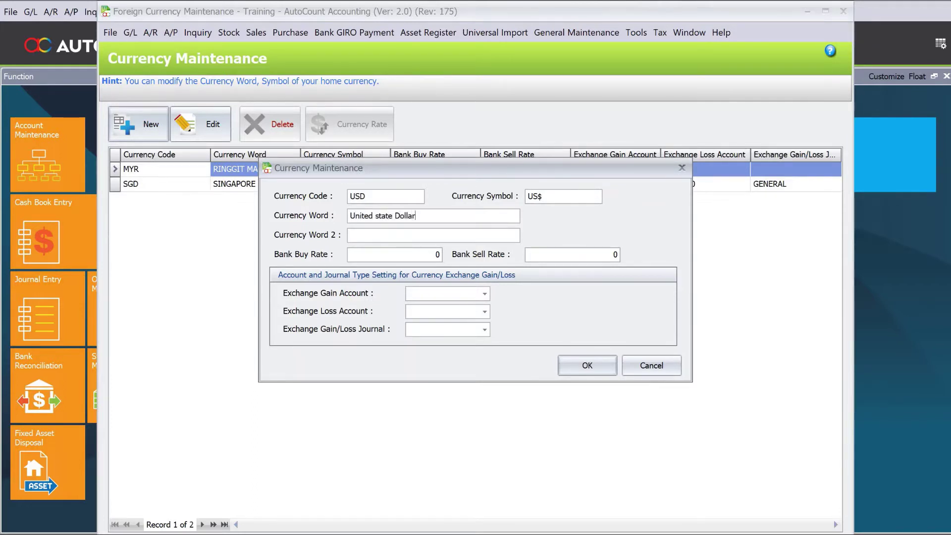
# Set the USD bank buy and sell rates both to 4.1.
pyautogui.click(437, 255)
pyautogui.write('4.1')
pyautogui.press('Tab')
pyautogui.write('4.1')
# Assign gain account 530-0000, loss account 908-0000 and the GENERAL journal, then save the currency.
pyautogui.press('Tab')
pyautogui.click(488, 293)
pyautogui.write('gain')
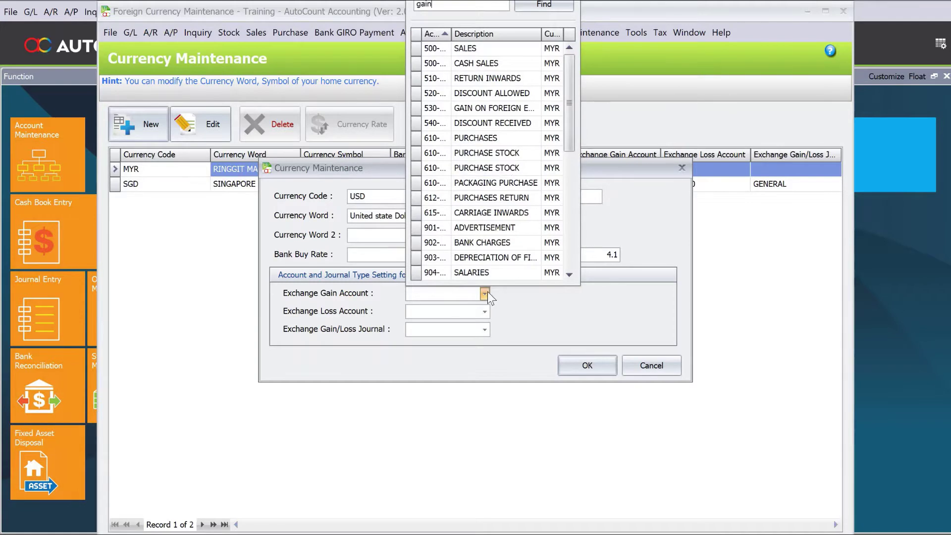
pyautogui.press('Return')
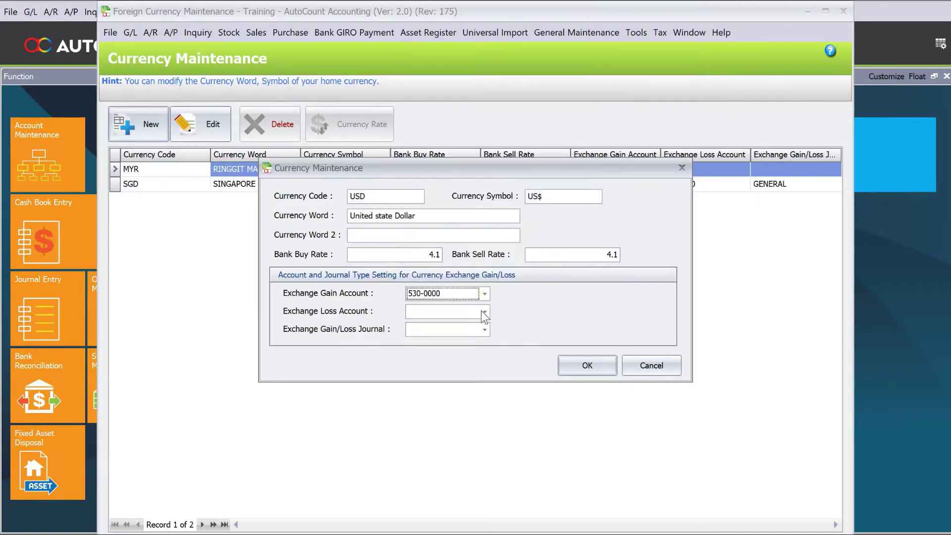
pyautogui.click(486, 313)
pyautogui.write('loss')
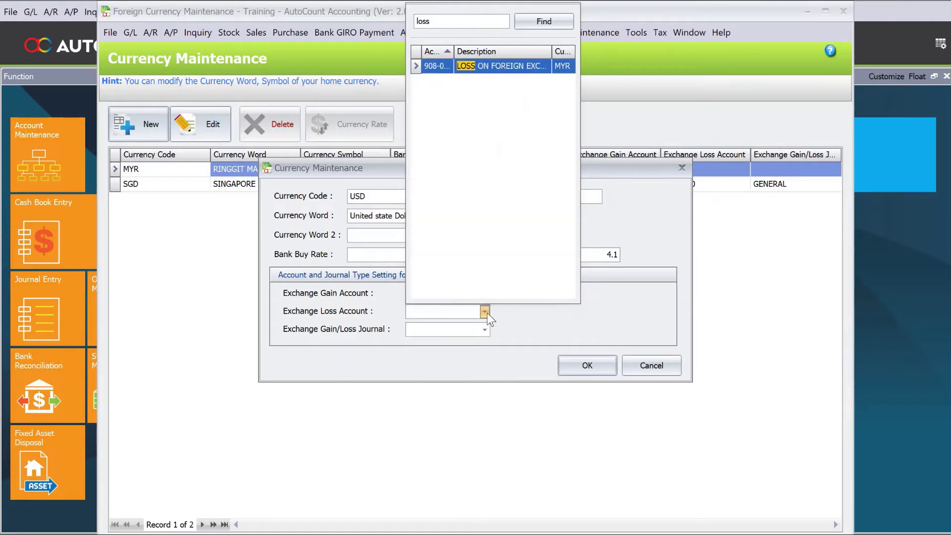
pyautogui.press('Return')
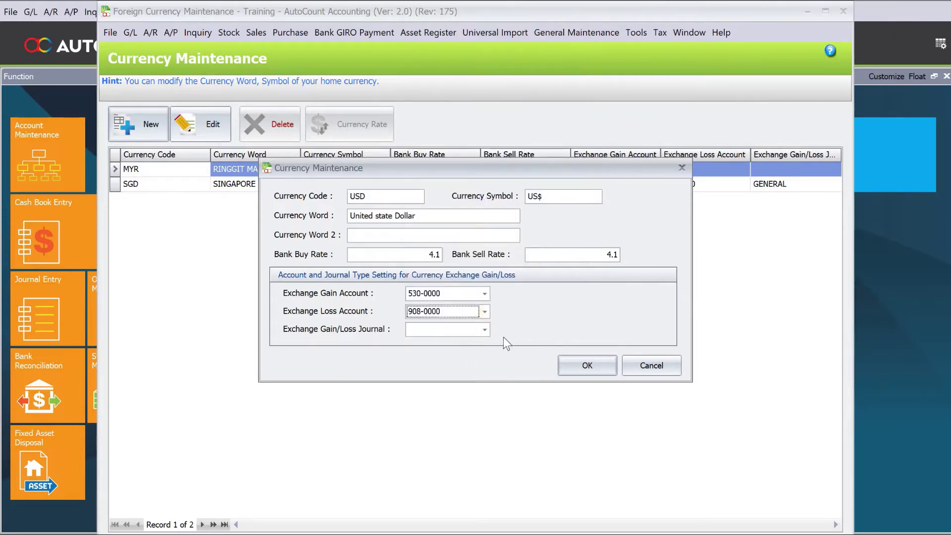
pyautogui.click(484, 327)
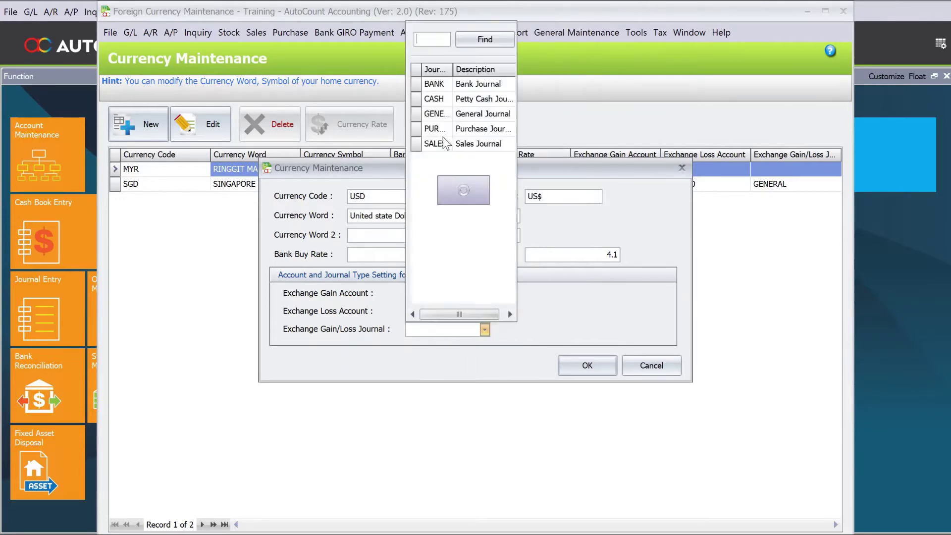
pyautogui.click(465, 115)
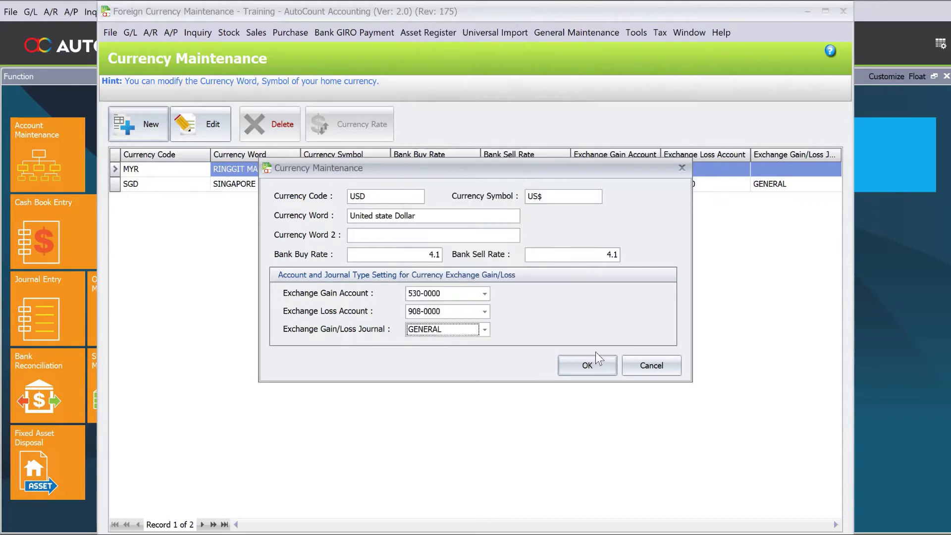
pyautogui.click(595, 365)
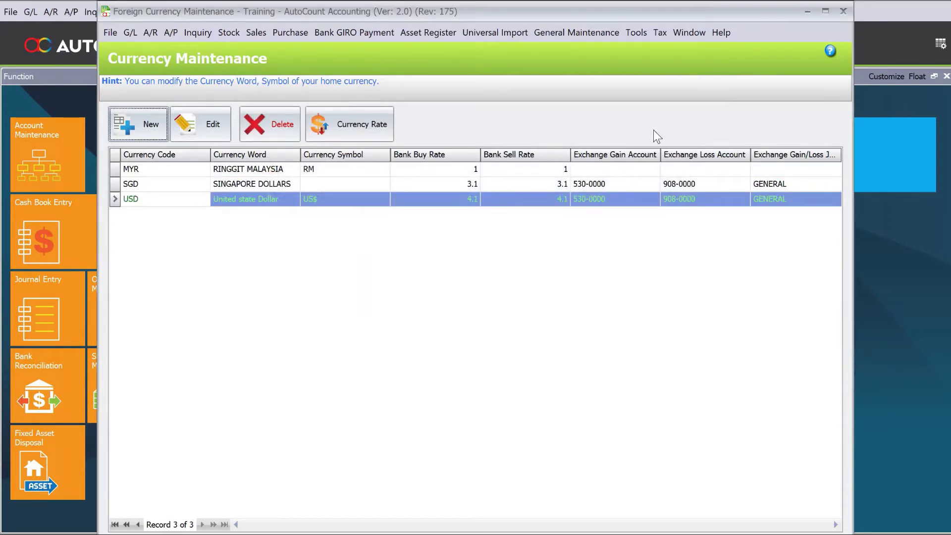
# Create creditor 401-C001 named 'COMPANY A (USD)' with currency USD and save it.
pyautogui.click(842, 11)
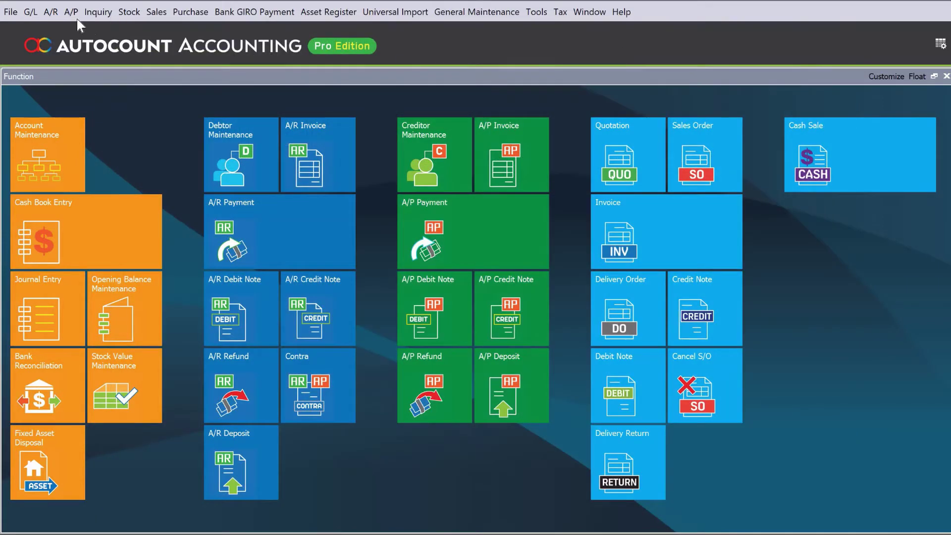
pyautogui.click(72, 17)
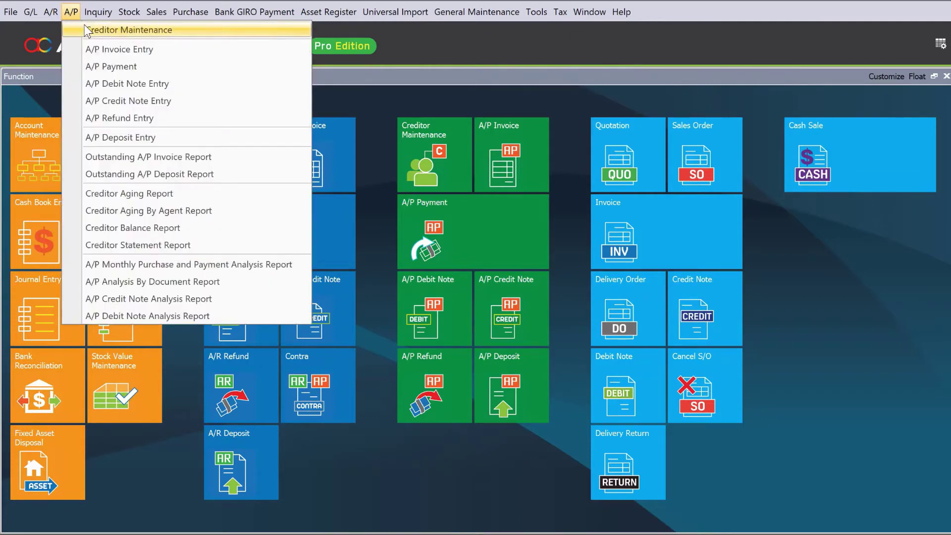
pyautogui.click(85, 29)
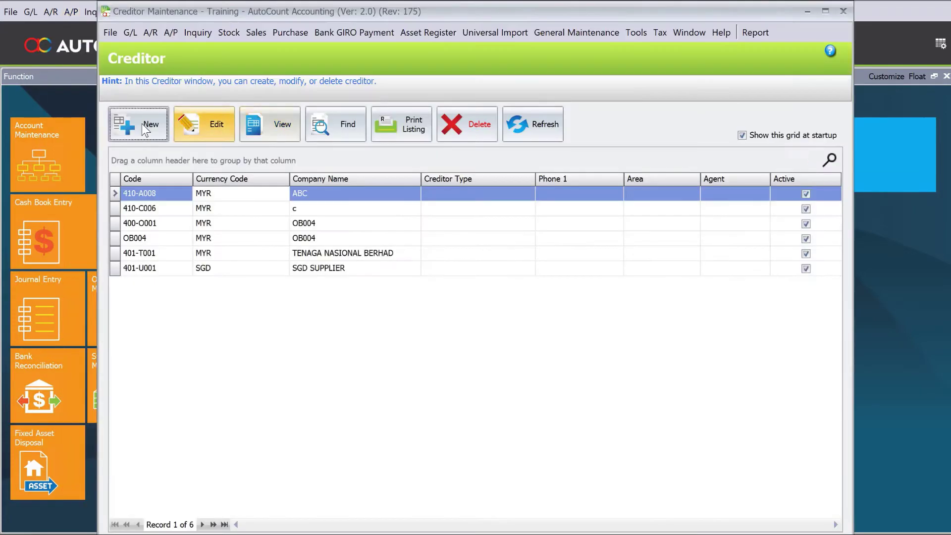
pyautogui.click(141, 123)
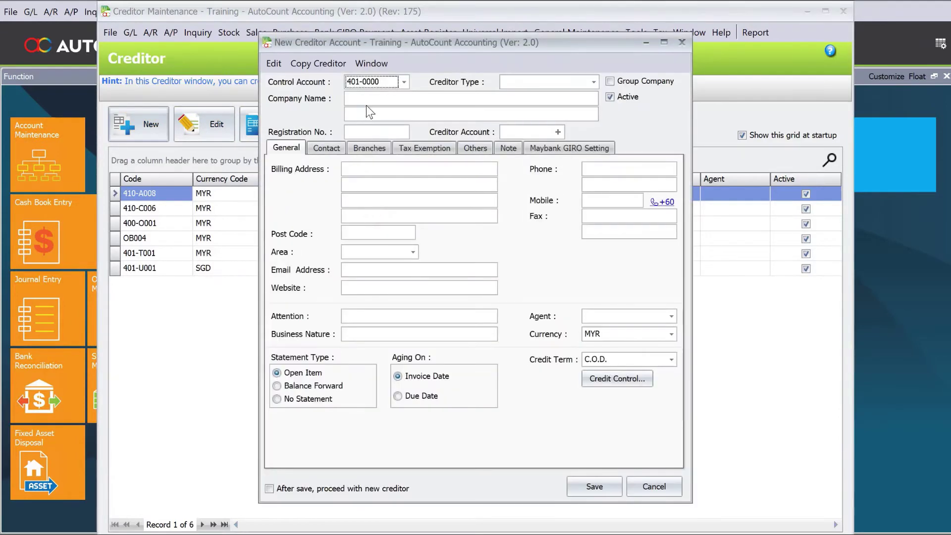
pyautogui.click(373, 96)
pyautogui.write('COMPANY A (USD)')
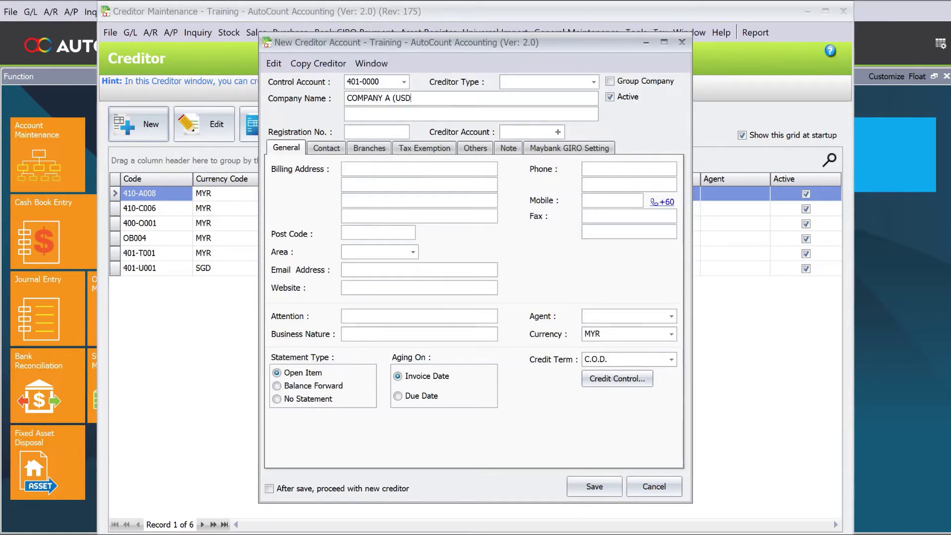
pyautogui.press('Tab')
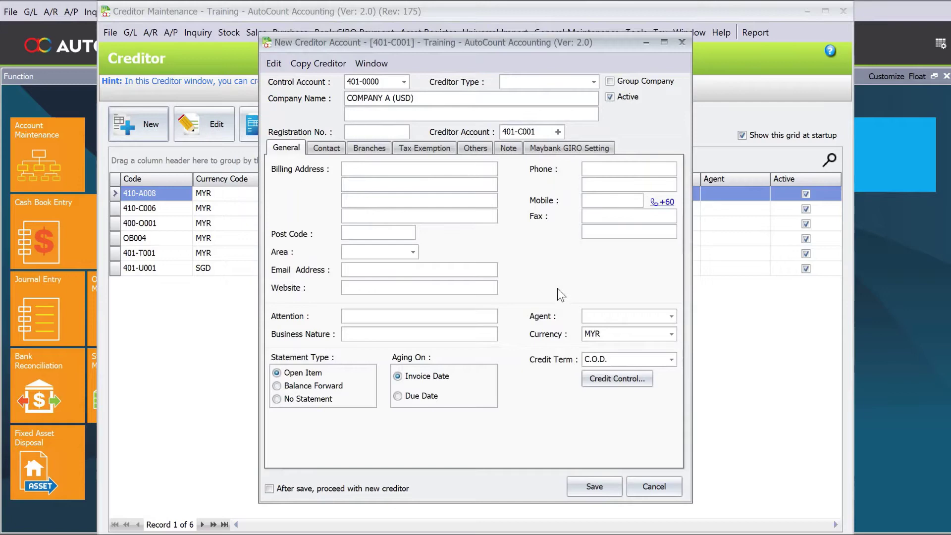
pyautogui.click(674, 336)
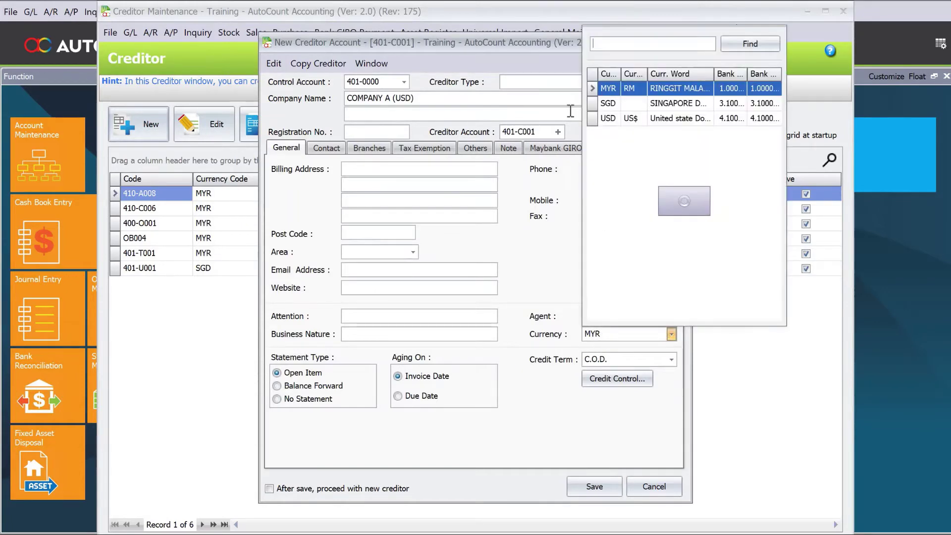
pyautogui.click(622, 128)
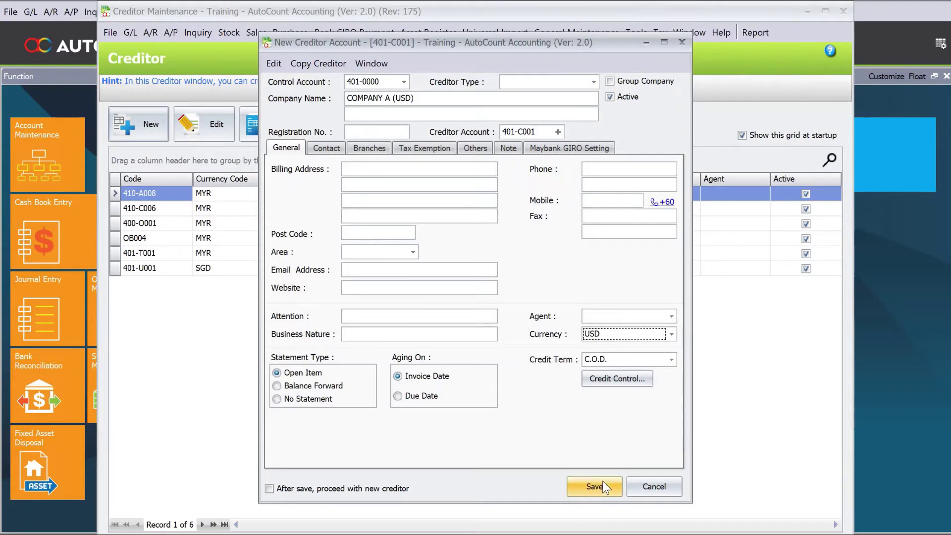
pyautogui.click(602, 483)
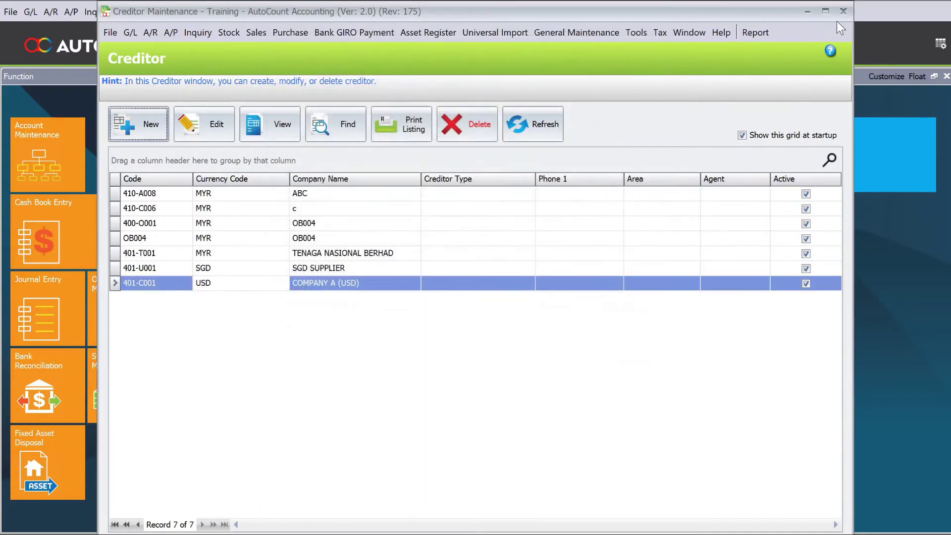
# Open a blank Purchase Invoice from the dashboard's Purchase tiles and its creditor list.
pyautogui.click(841, 14)
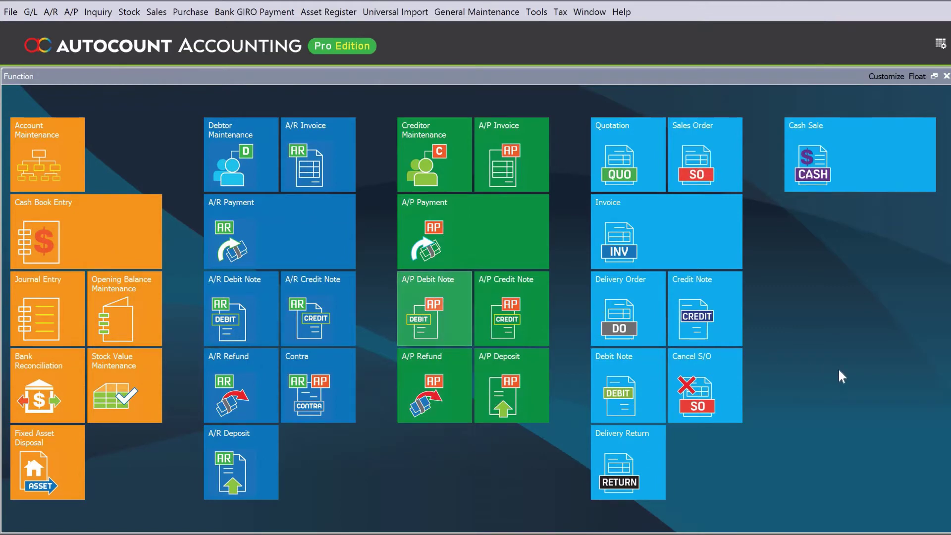
pyautogui.moveTo(852, 370); pyautogui.dragTo(480, 364)
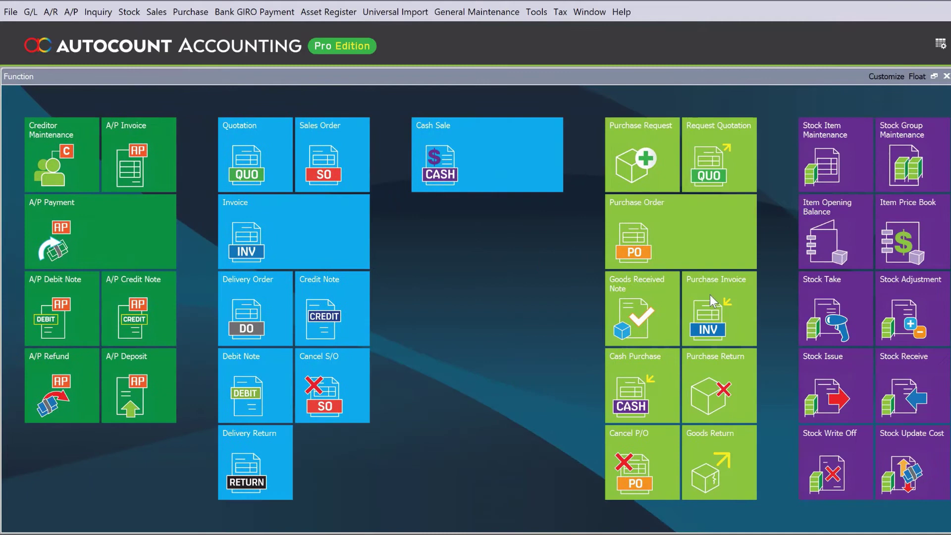
pyautogui.click(718, 294)
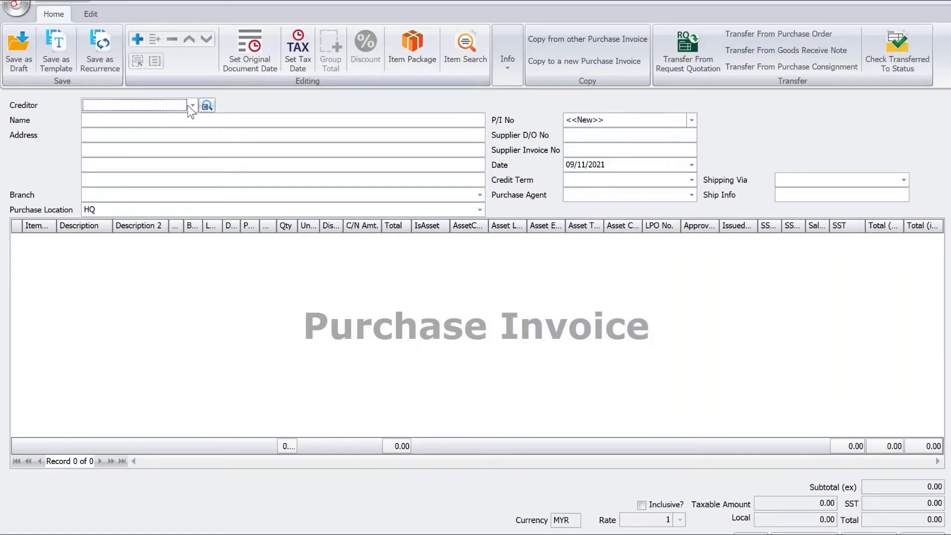
pyautogui.click(193, 105)
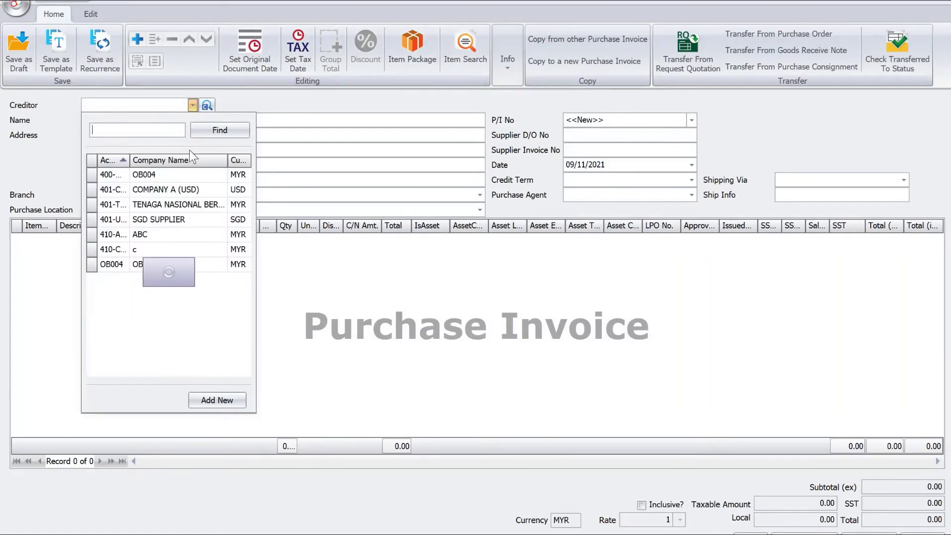
# Choose creditor 401-C001, add 100 MECHANICAL PENCIL, and change the exchange rate from 4.1 to 4.2.
pyautogui.click(201, 188)
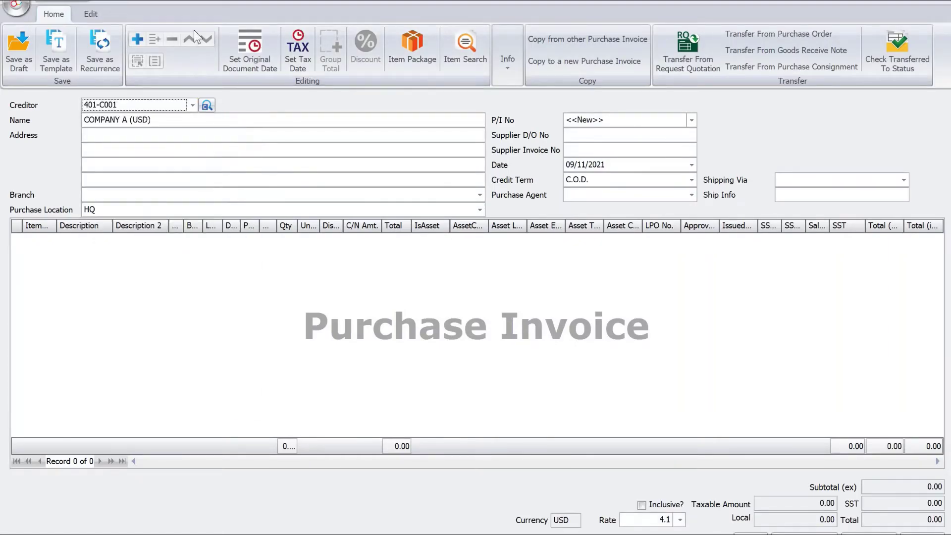
pyautogui.click(138, 39)
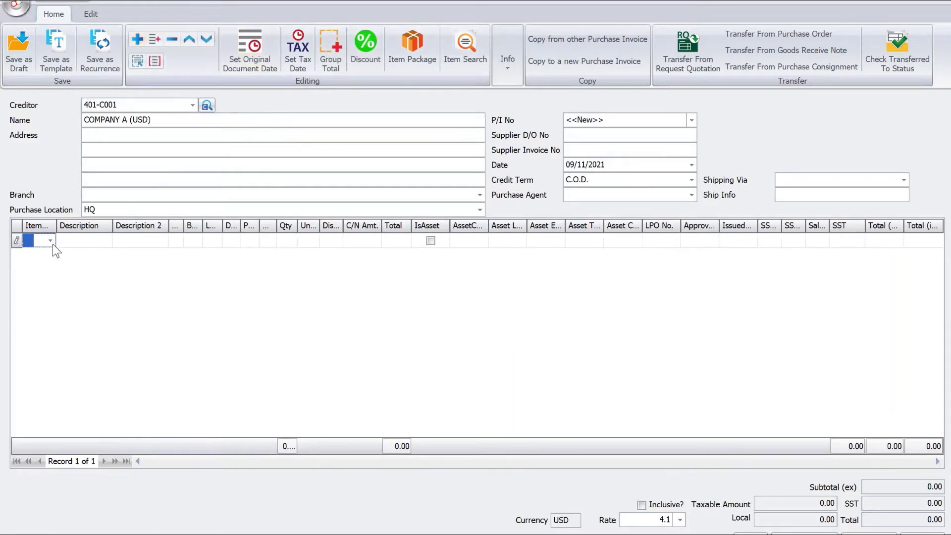
pyautogui.click(50, 241)
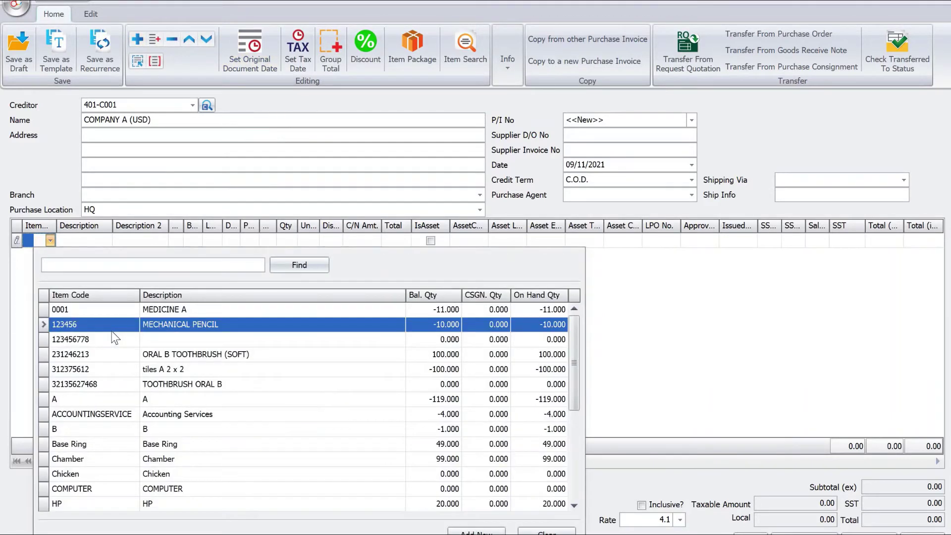
pyautogui.doubleClick(112, 326)
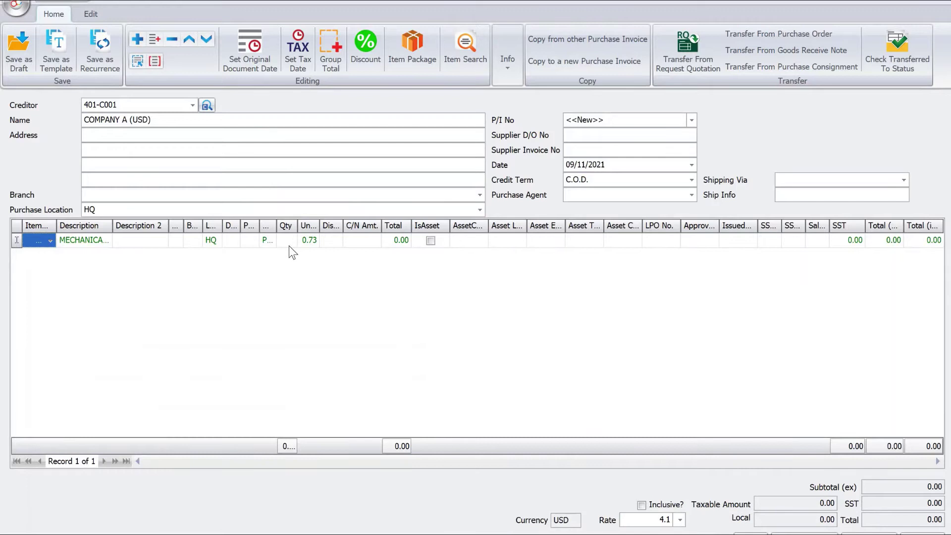
pyautogui.click(287, 243)
pyautogui.write('100')
pyautogui.press('Tab')
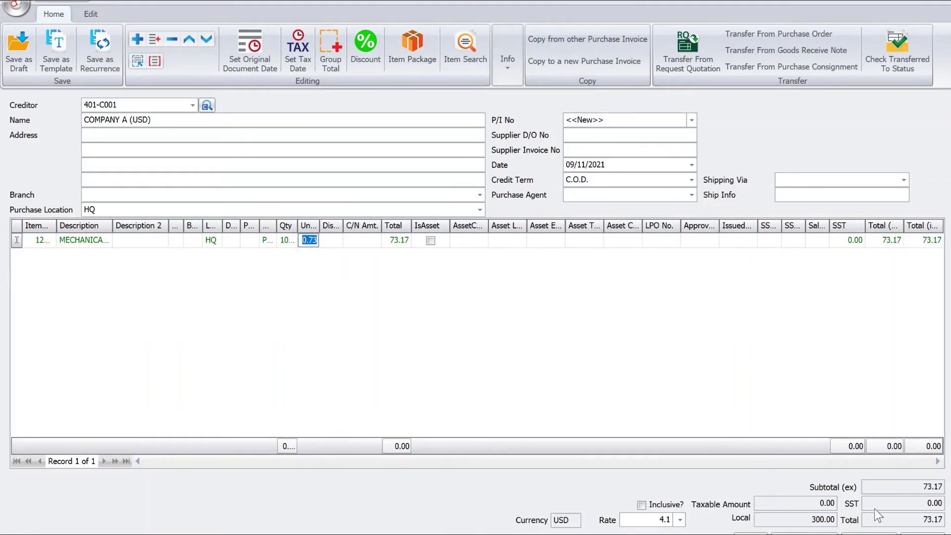
pyautogui.click(940, 487)
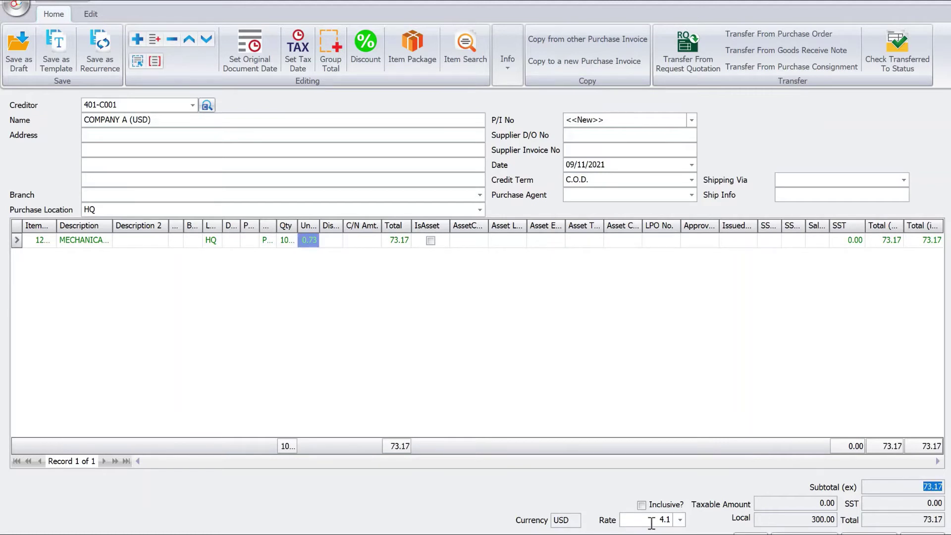
pyautogui.click(652, 520)
pyautogui.write('4.2')
# Save the invoice, confirming Yes to both the missing D/O and supplier invoice number warnings.
pyautogui.click(751, 534)
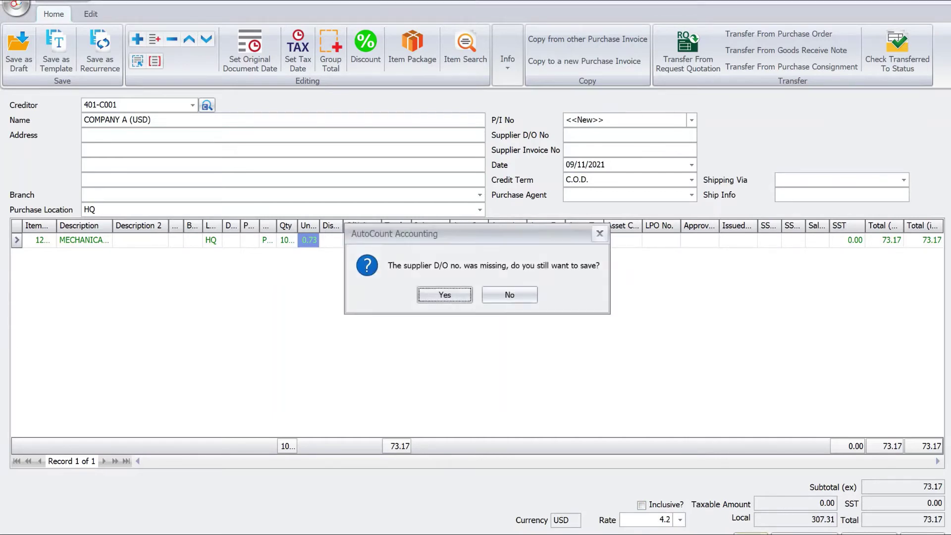
pyautogui.click(443, 299)
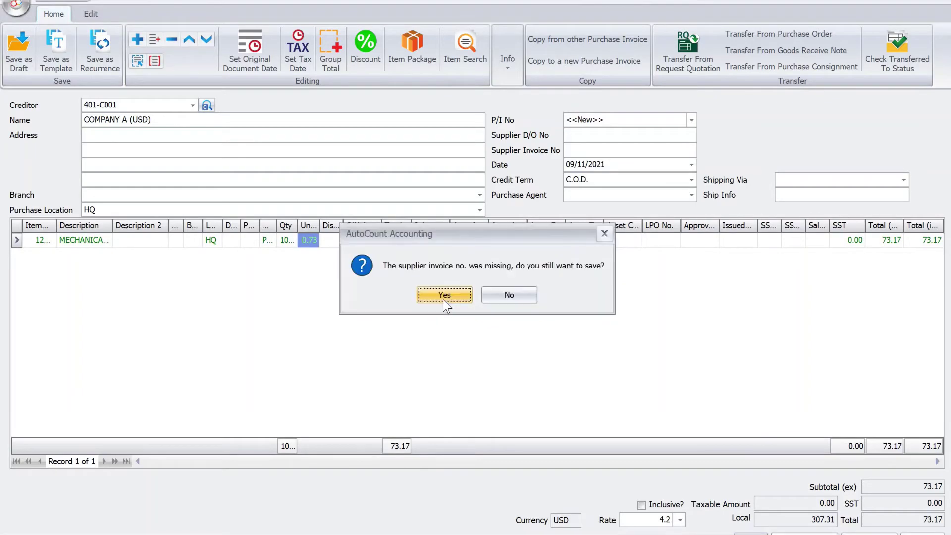
pyautogui.click(443, 299)
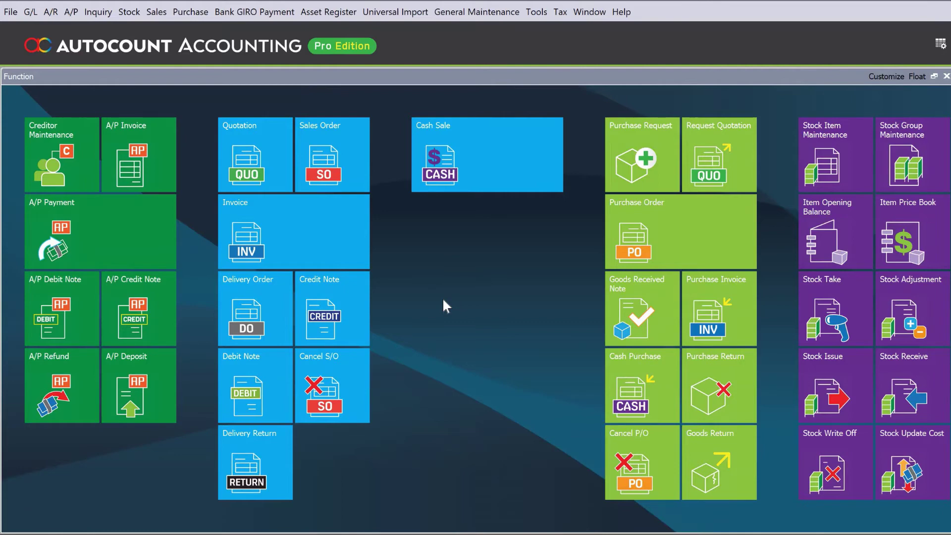
# Create a new A/P Payment for 401-U001 SGD SUPPLIER with an SGD to MYR rate of 3.233.
pyautogui.click(70, 12)
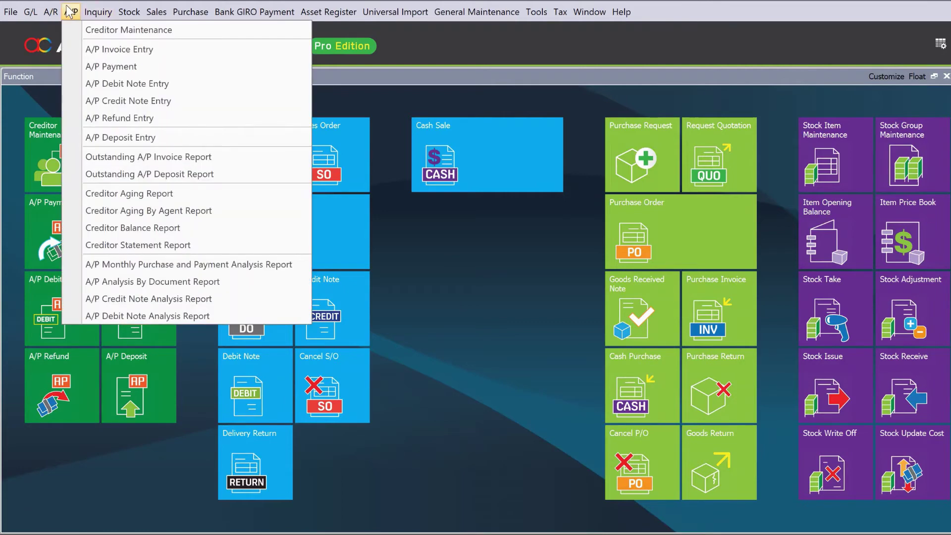
pyautogui.click(128, 67)
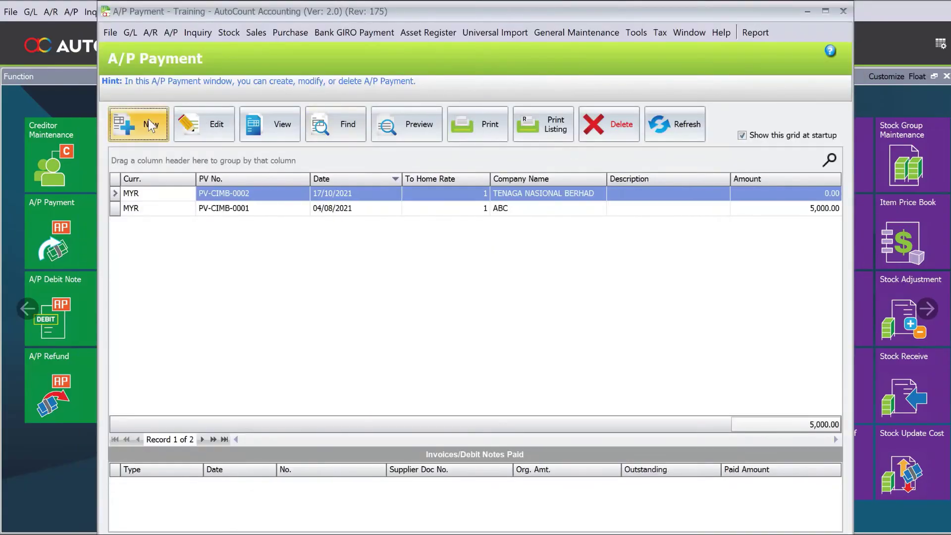
pyautogui.click(148, 120)
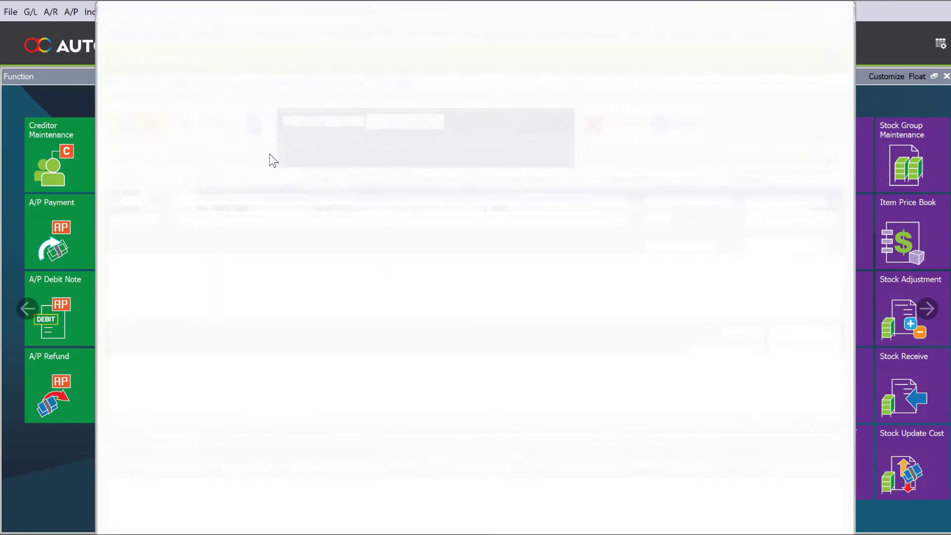
pyautogui.click(241, 125)
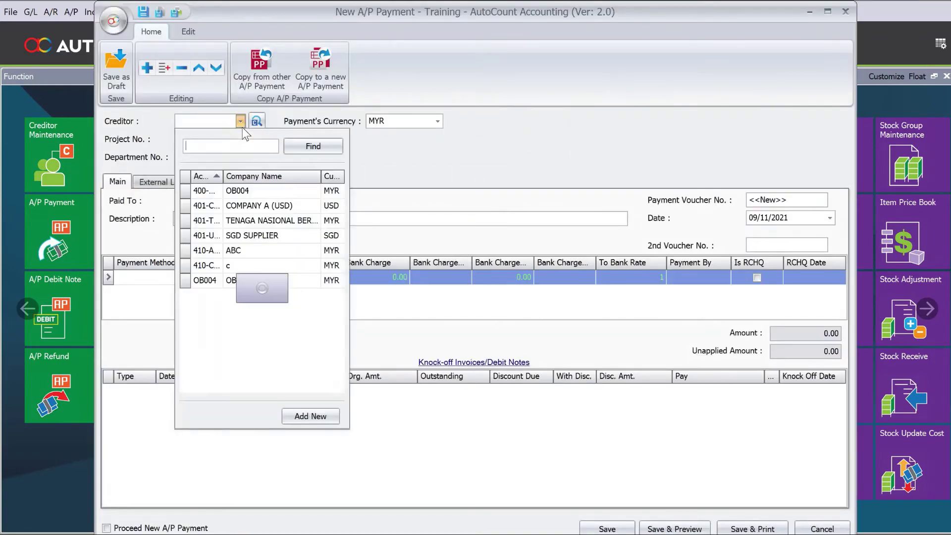
pyautogui.click(261, 233)
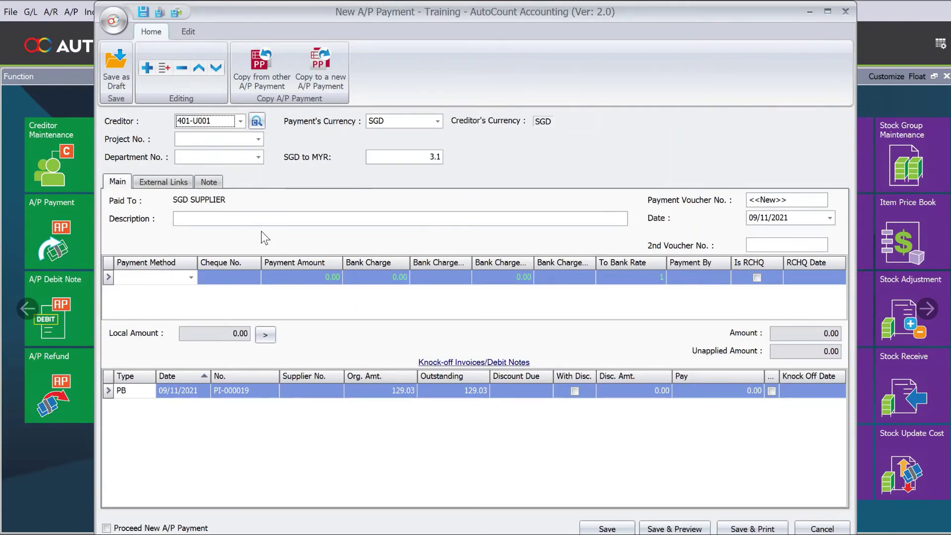
pyautogui.click(394, 160)
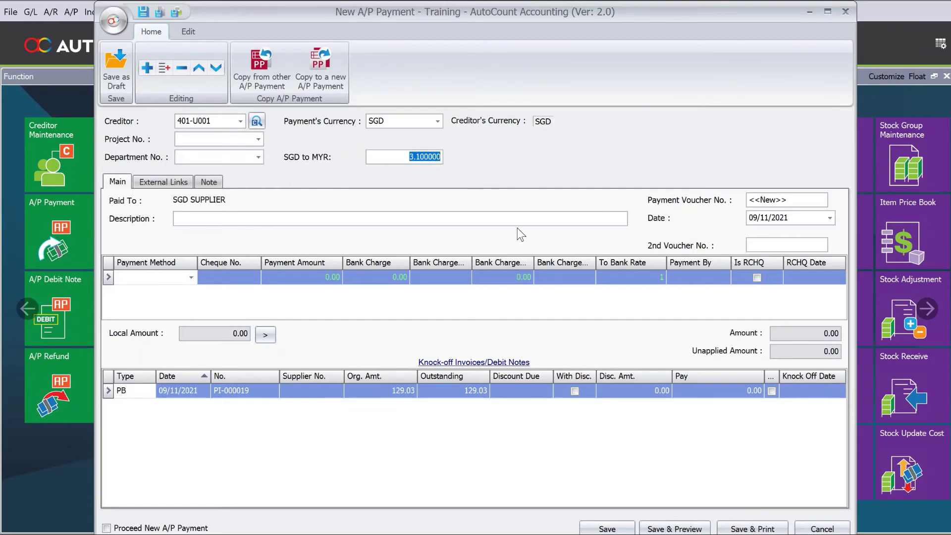
pyautogui.write('3.233')
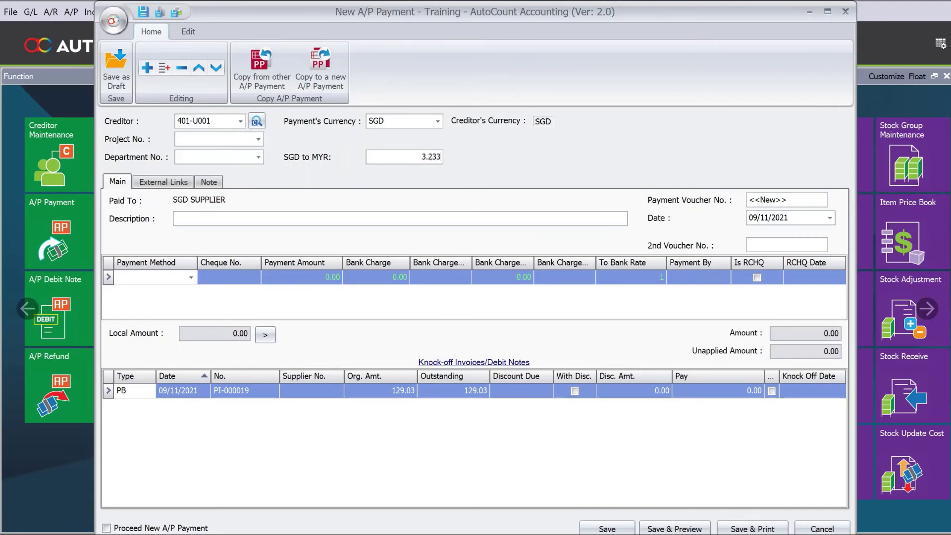
# Pay 129.03 by CIMB and tick Pay on invoice PI-000019 to knock it off fully.
pyautogui.click(193, 279)
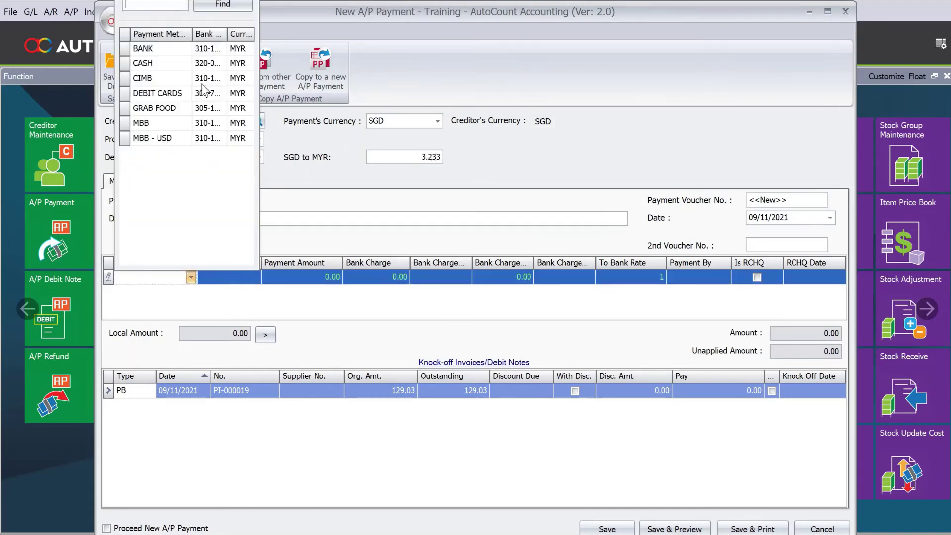
pyautogui.click(170, 81)
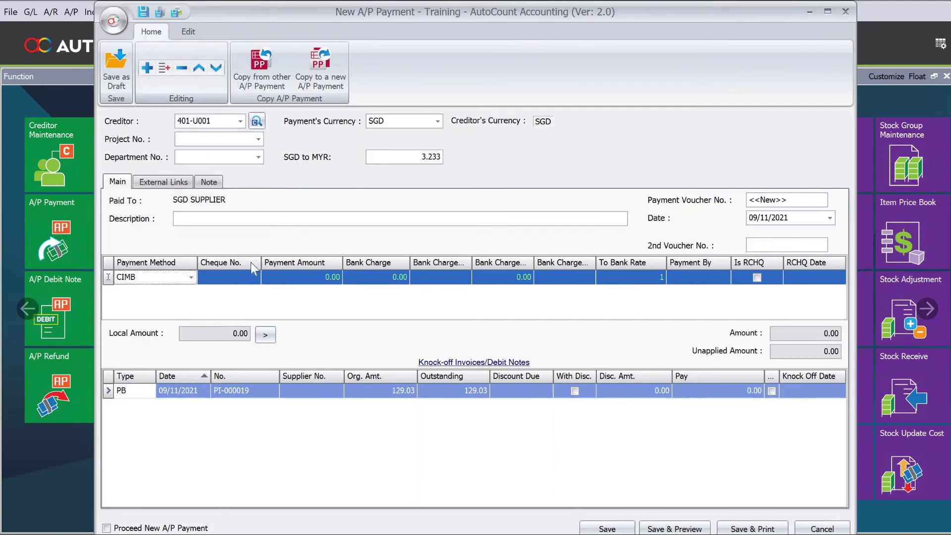
pyautogui.click(240, 275)
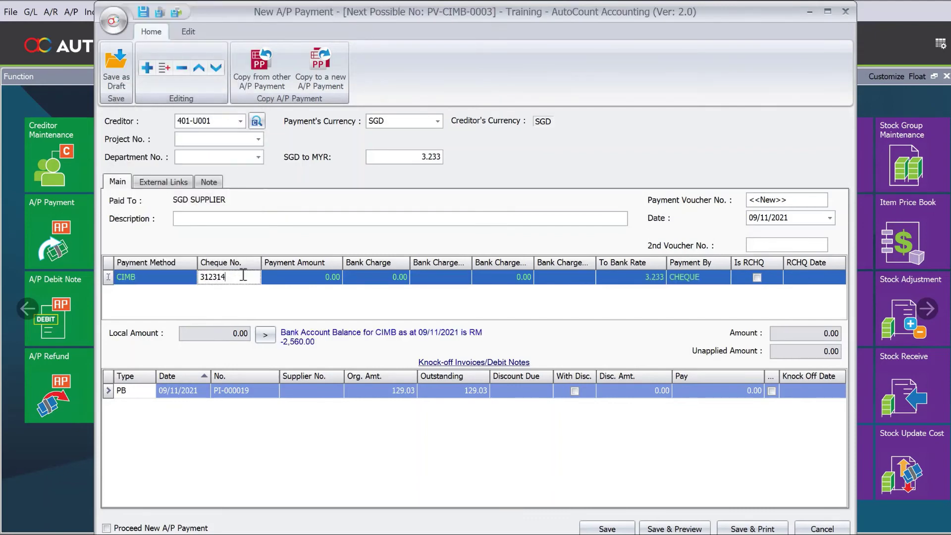
pyautogui.click(303, 276)
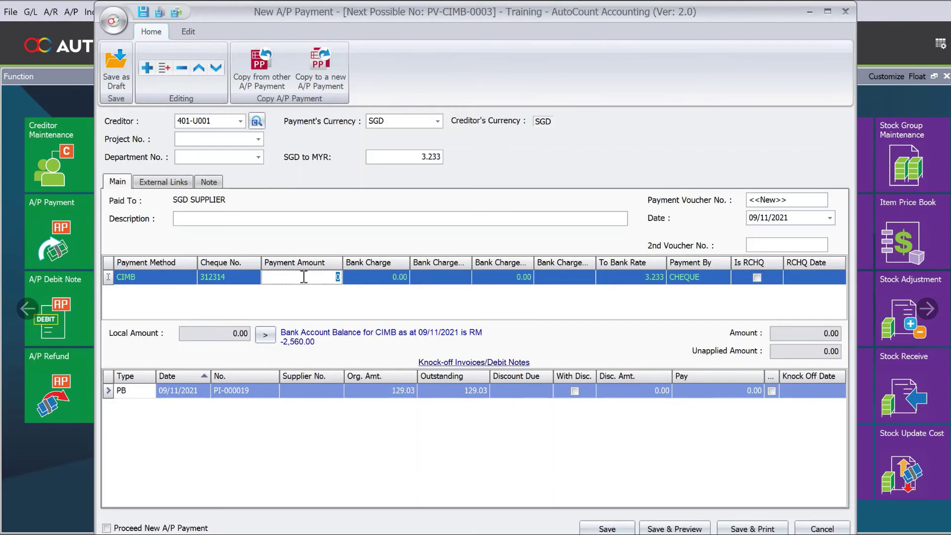
pyautogui.write('129.03')
pyautogui.click(771, 392)
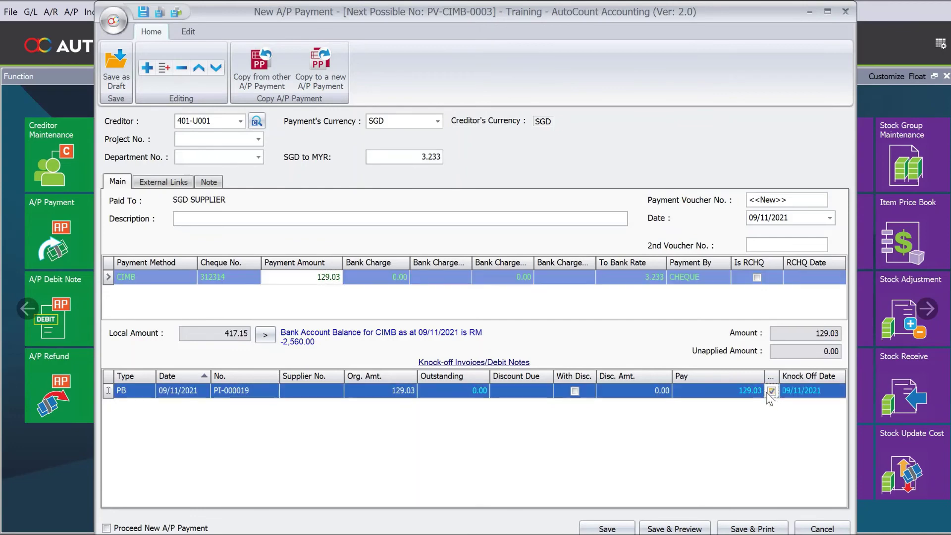
pyautogui.press('Tab')
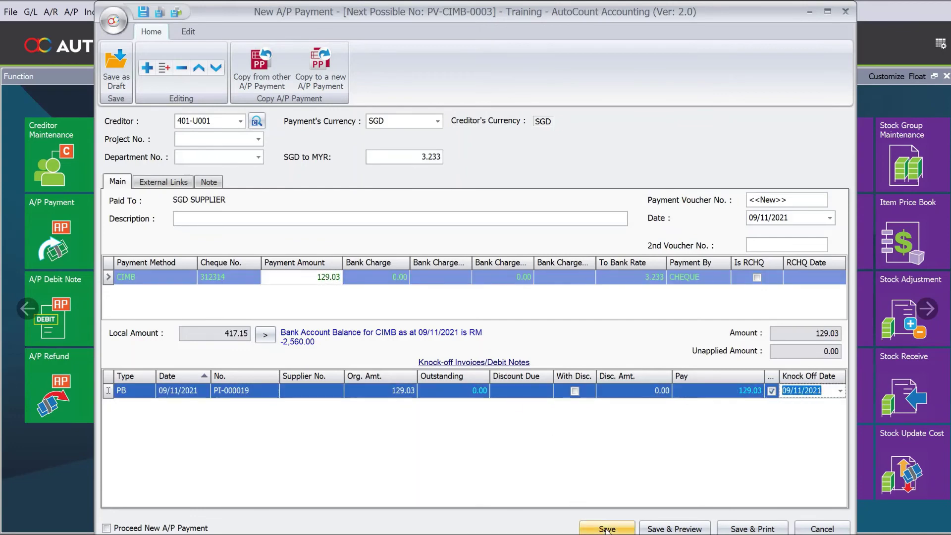
# Save the payment and accept the -17.16 foreign exchange loss posting on PI-000019.
pyautogui.click(607, 529)
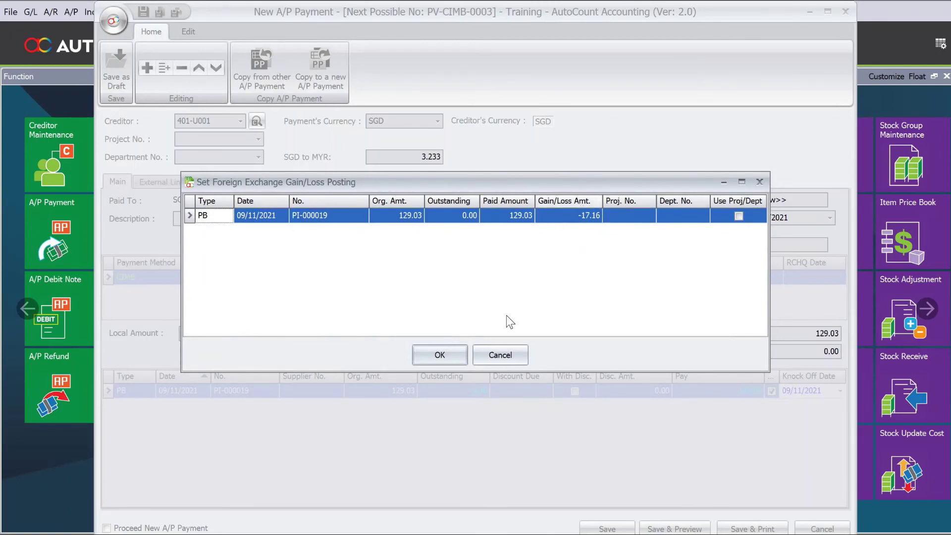
pyautogui.click(438, 350)
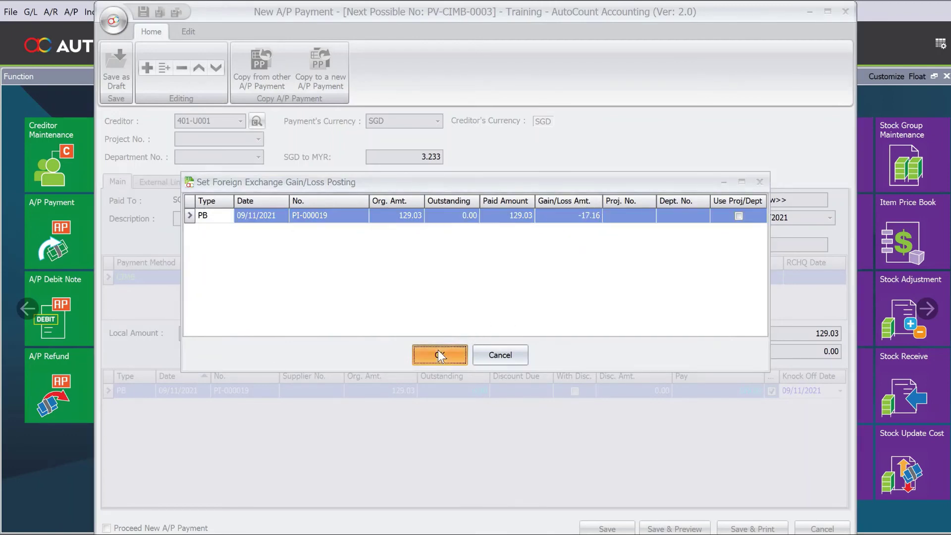